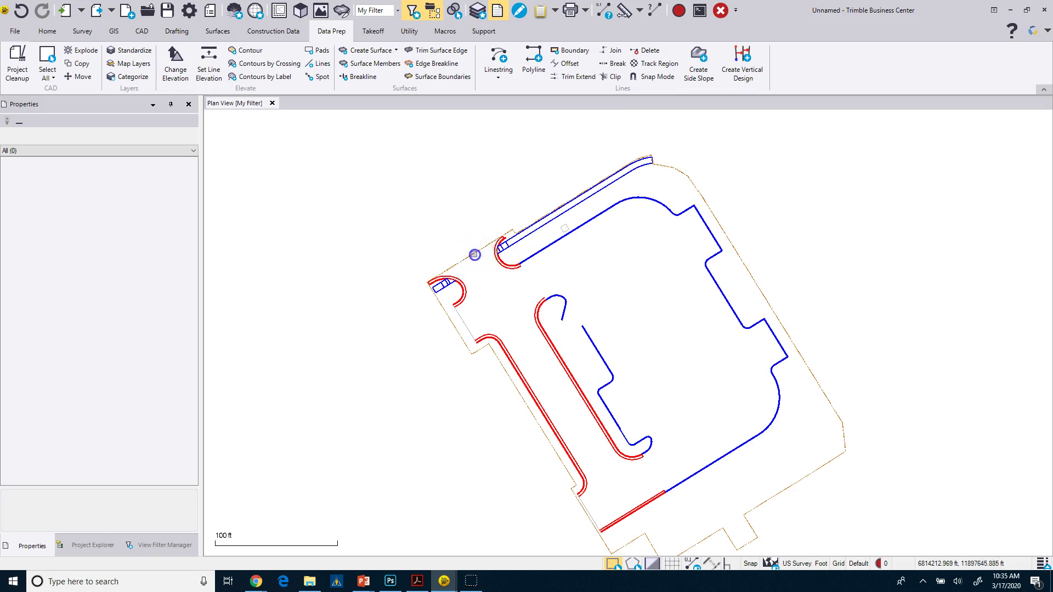
Name the outer C-N-LAYO-CONST-FENCE linestring Construction Fence.
click(473, 254)
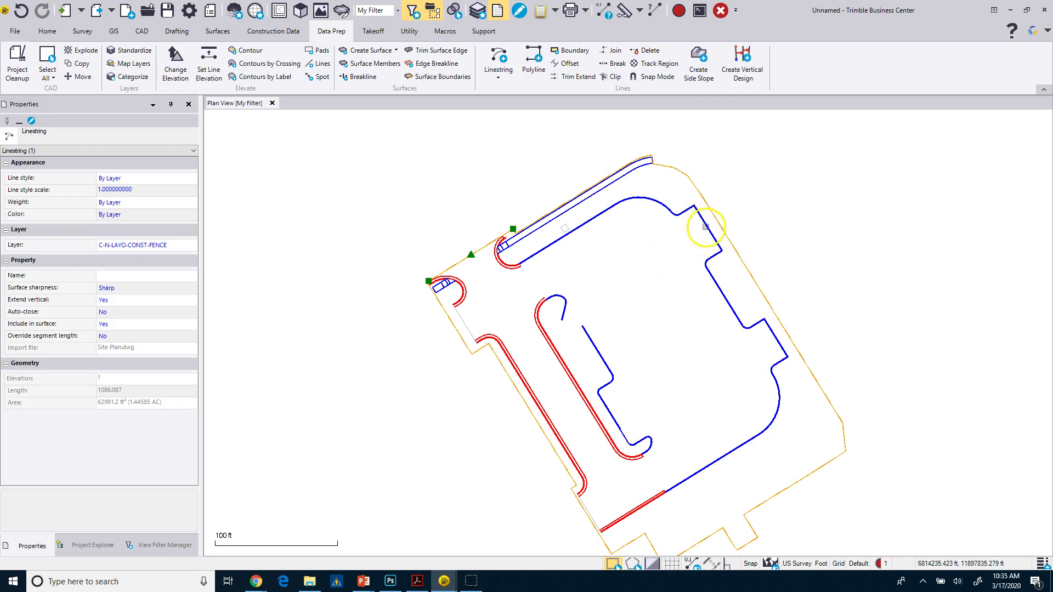
click(709, 210)
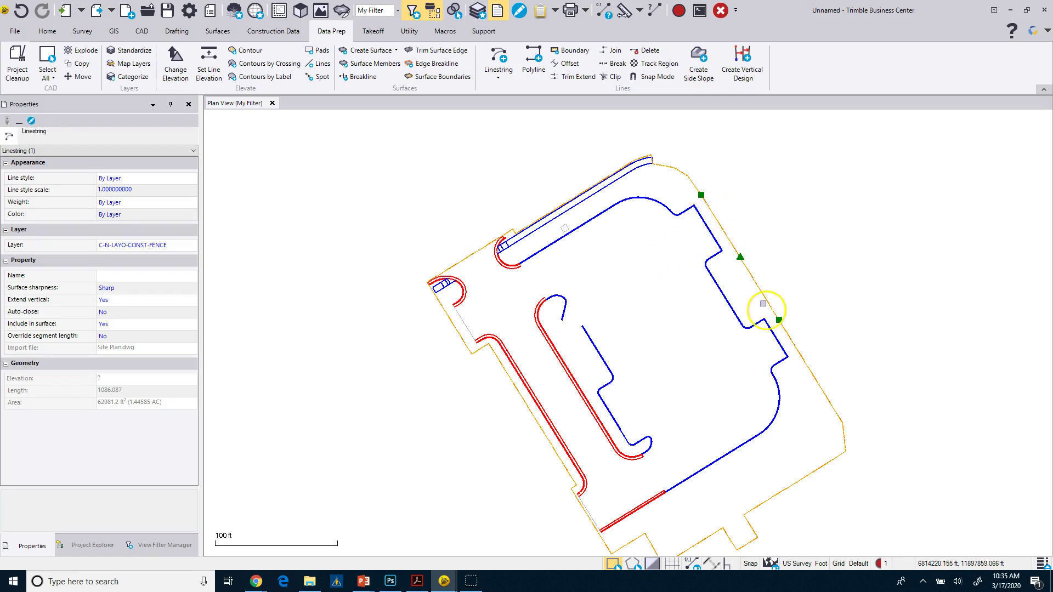
click(808, 369)
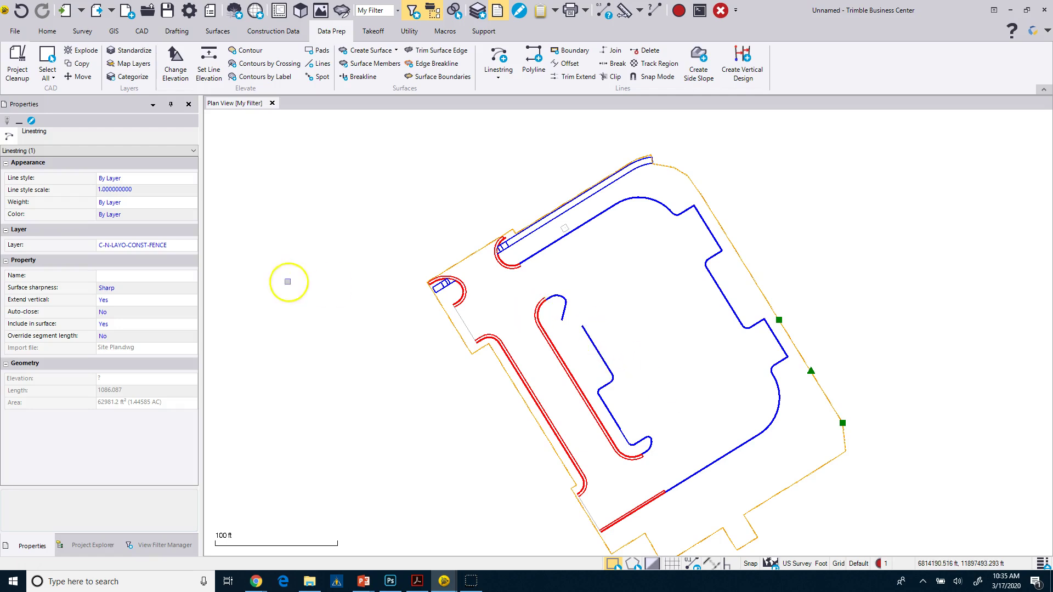
click(183, 276)
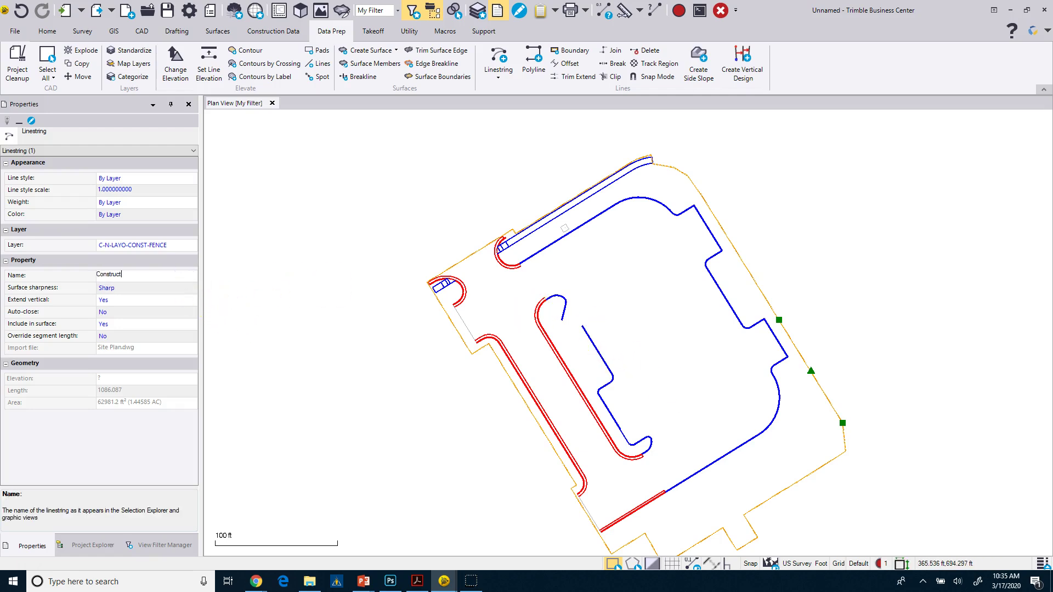
key(Return)
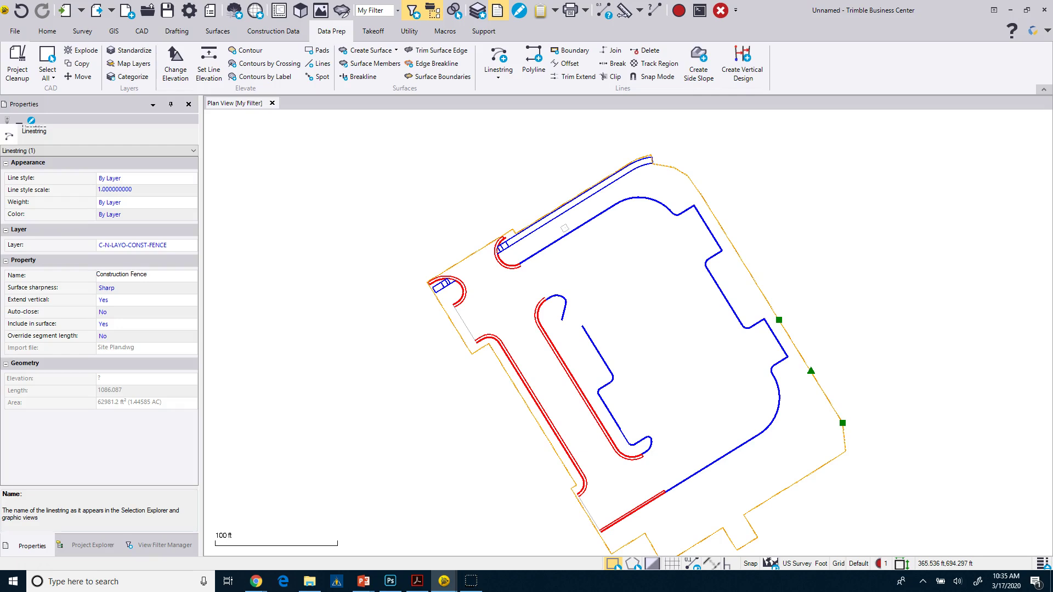
click(553, 234)
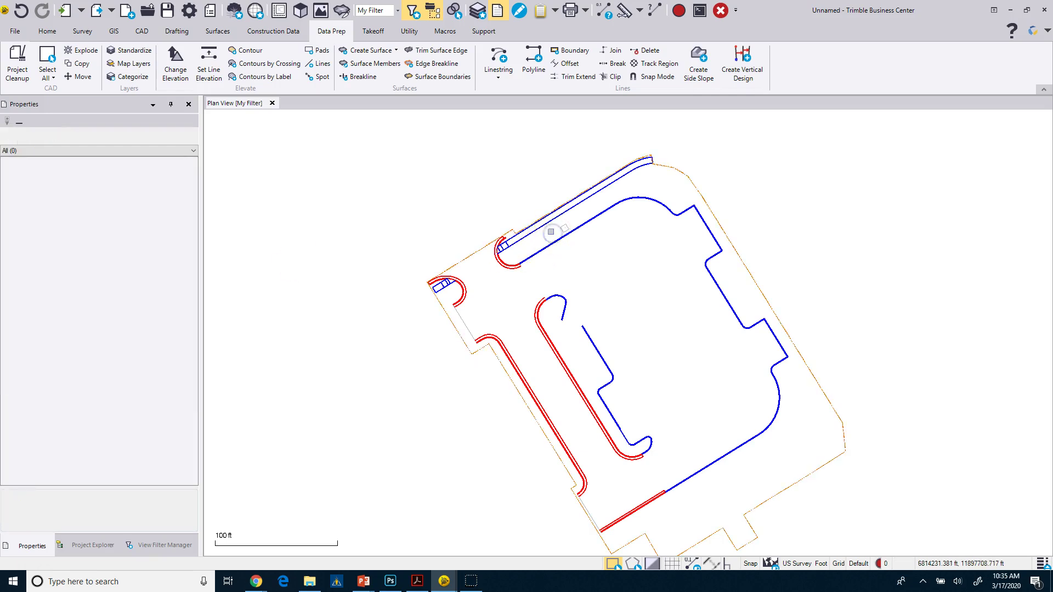
Inspect the properties of the inner sidewalk polyline along the site's upper edge.
scroll(542, 226, up, 3)
click(542, 220)
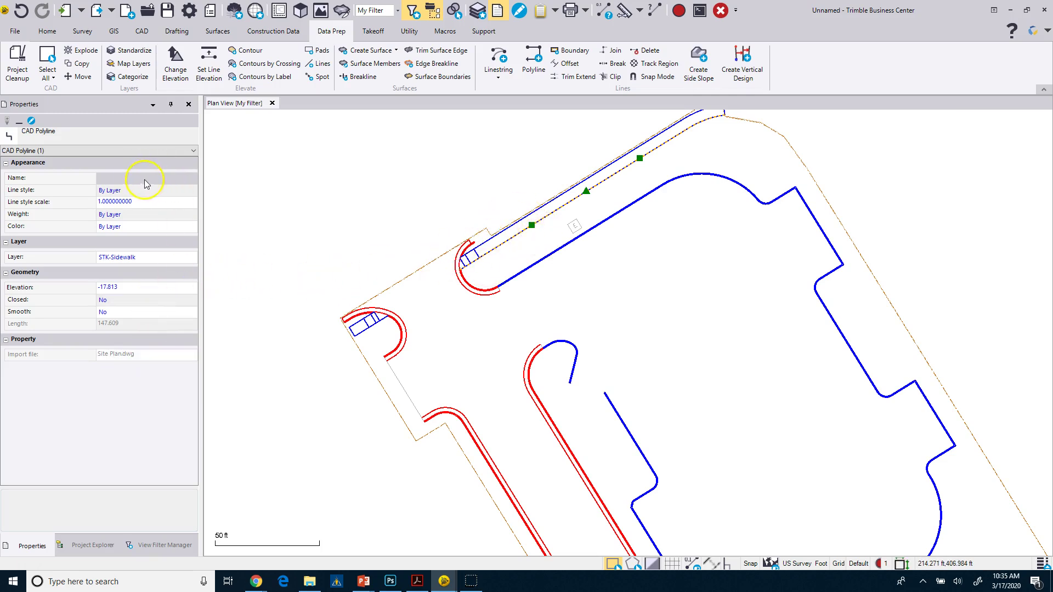
click(498, 188)
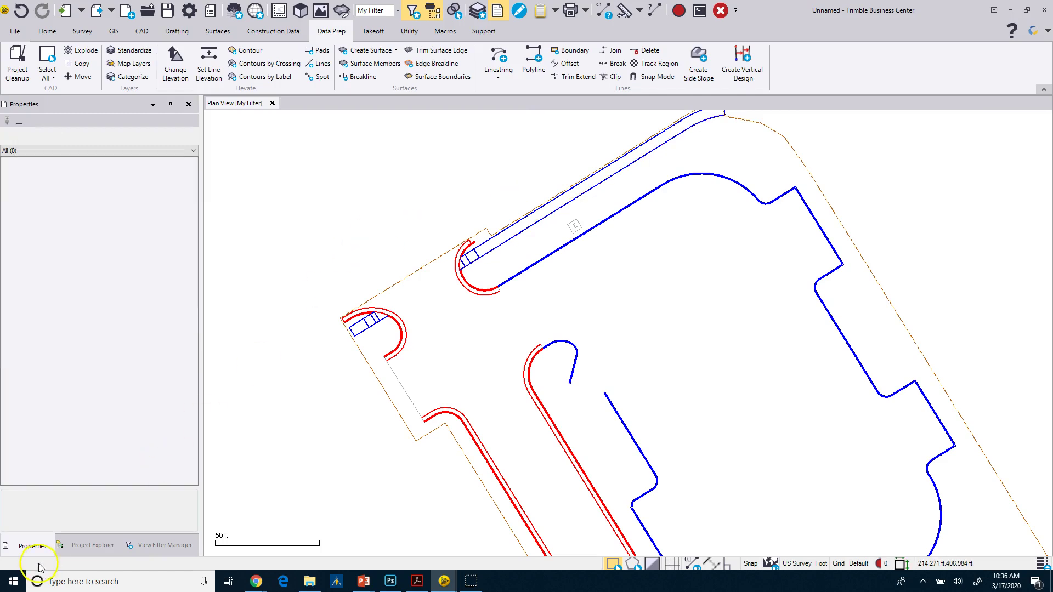
Hide the STK-Curb-1A and STK-Curb-1B layers of the StakeOut group in the plan view.
click(160, 546)
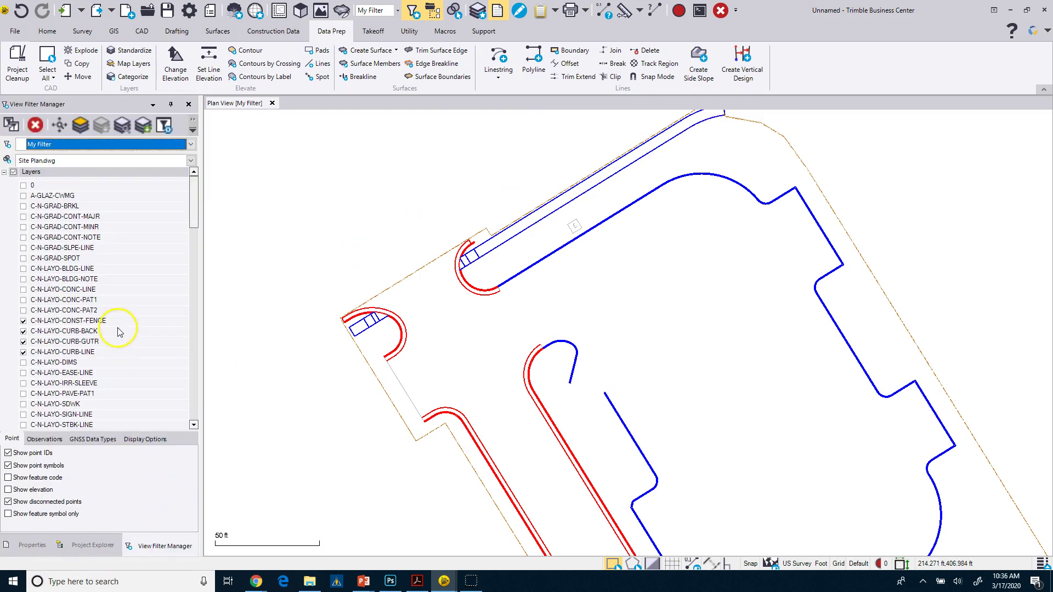
click(4, 173)
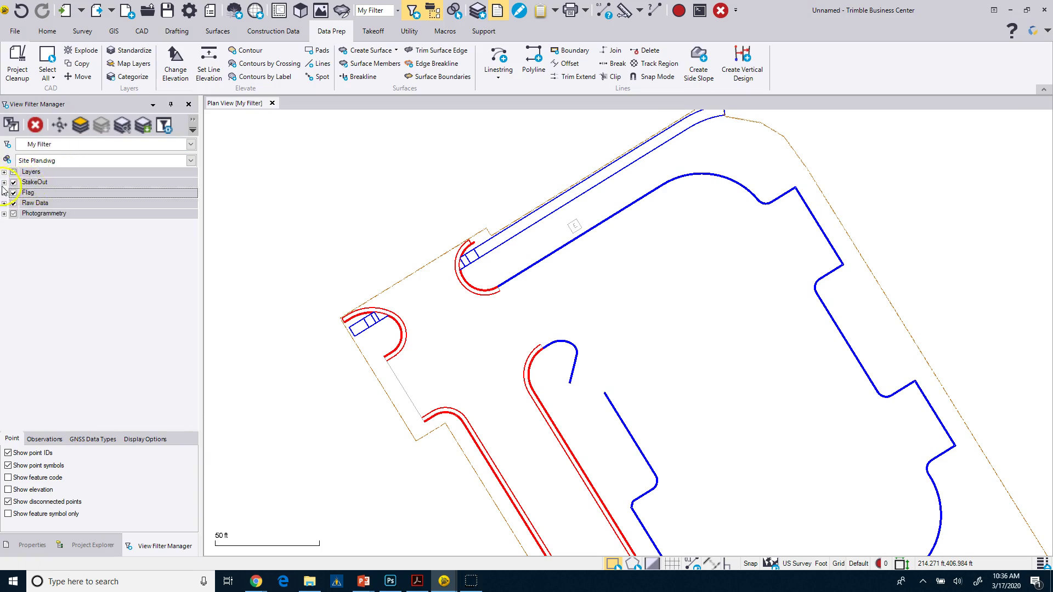
click(5, 183)
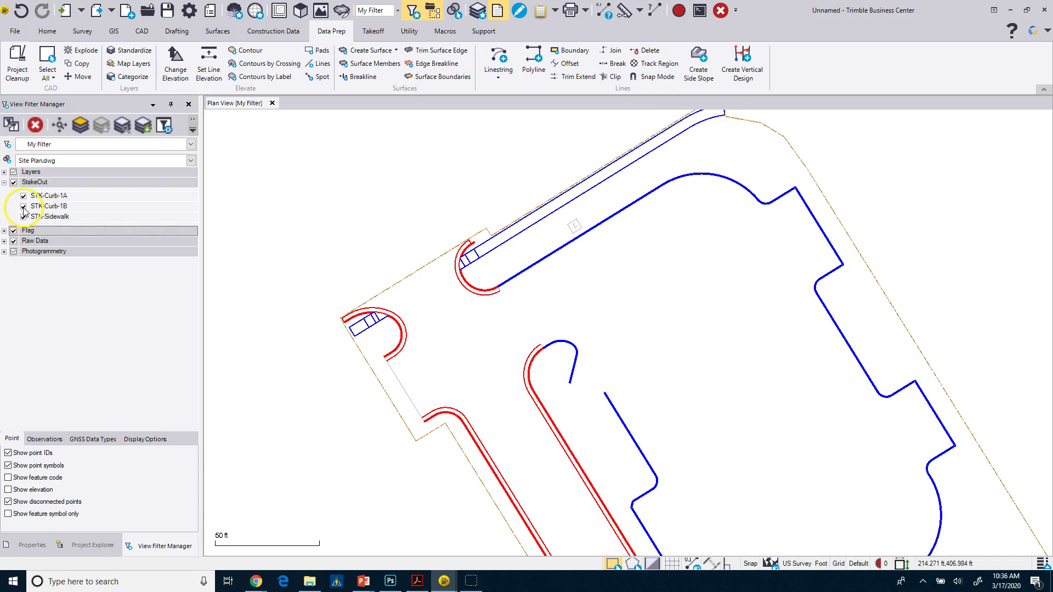
click(23, 207)
click(24, 195)
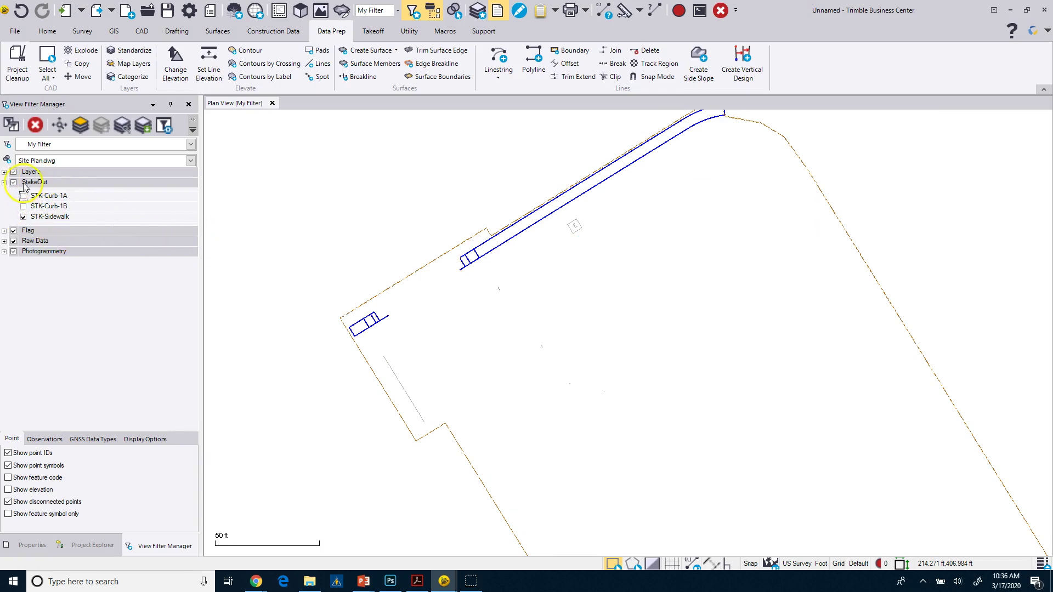
Assign the construction fence linestring to a new layer named STK-ConstFence.
click(4, 172)
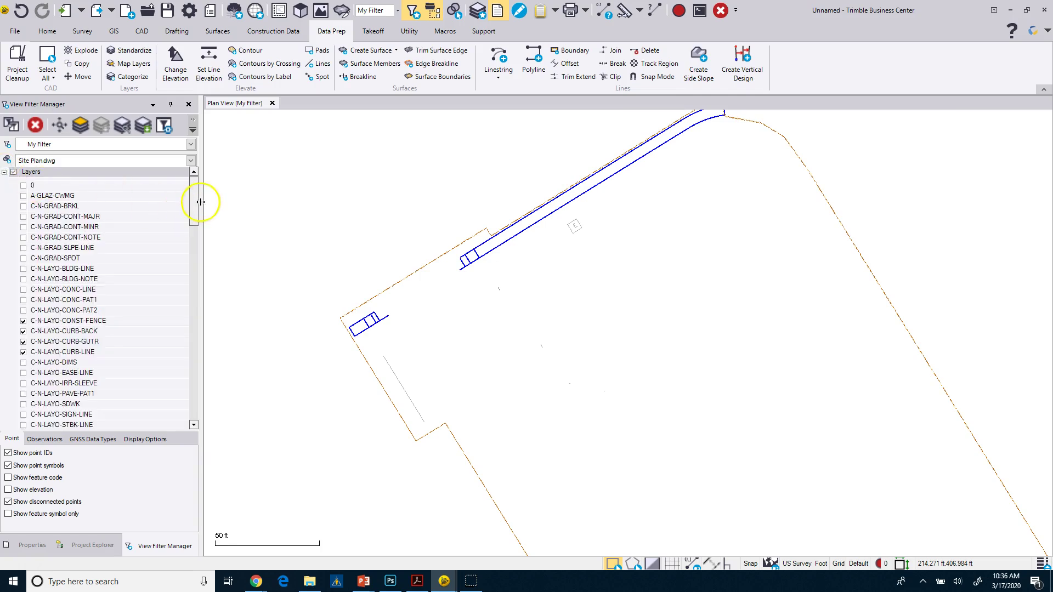
mouse_move(197, 208)
mouse_down()
mouse_move(157, 405)
mouse_move(200, 223)
mouse_up()
click(383, 291)
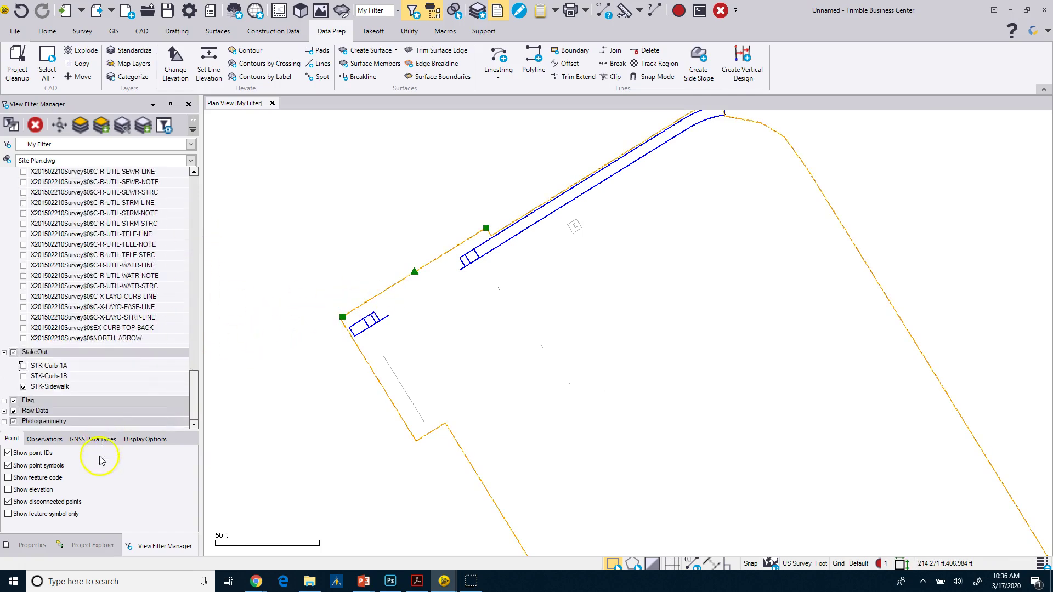
click(31, 546)
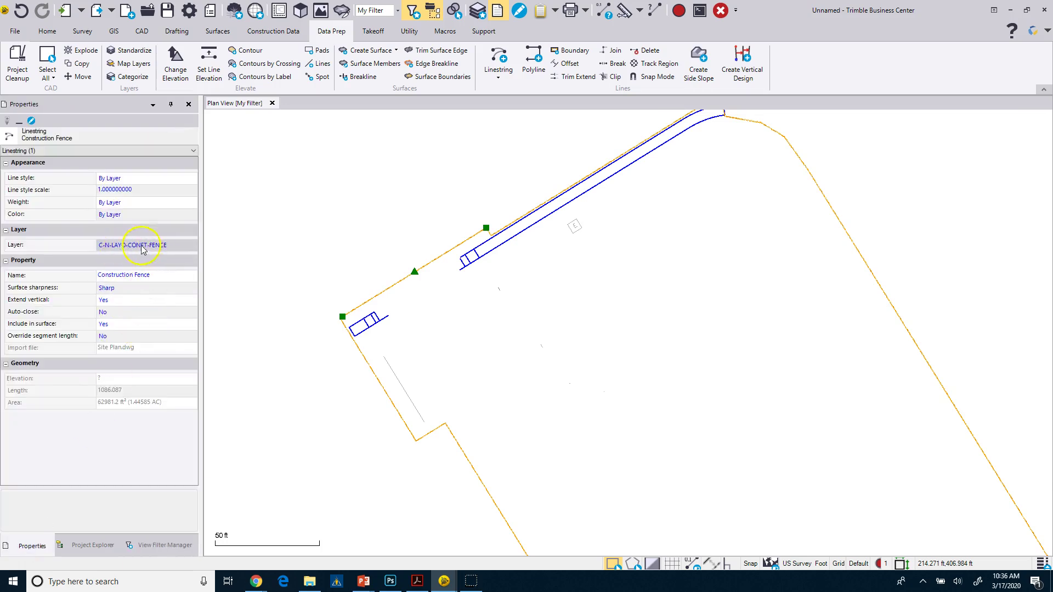
click(190, 246)
click(192, 245)
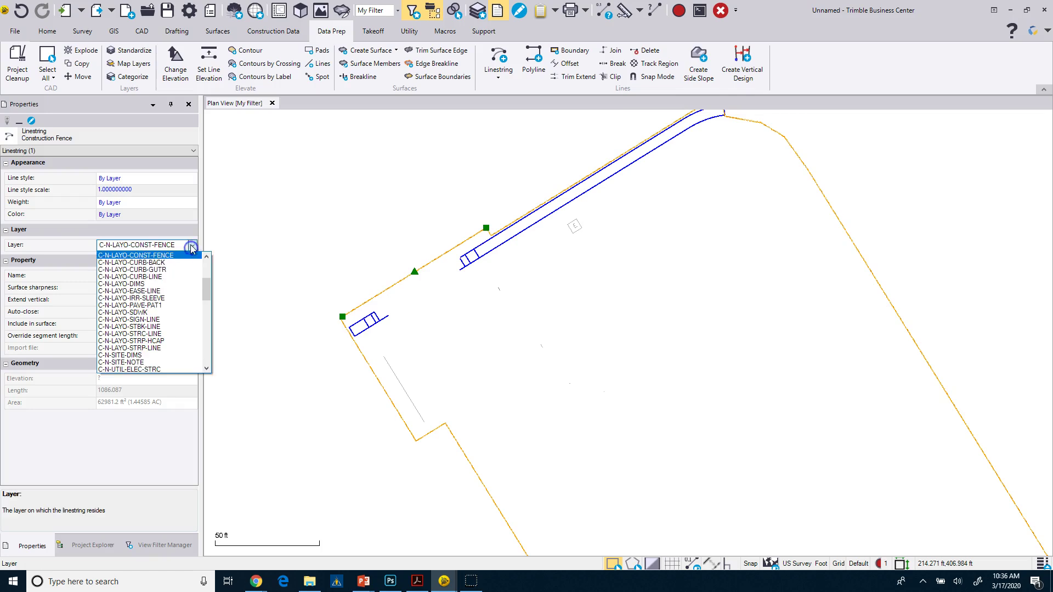
drag(209, 282, 207, 359)
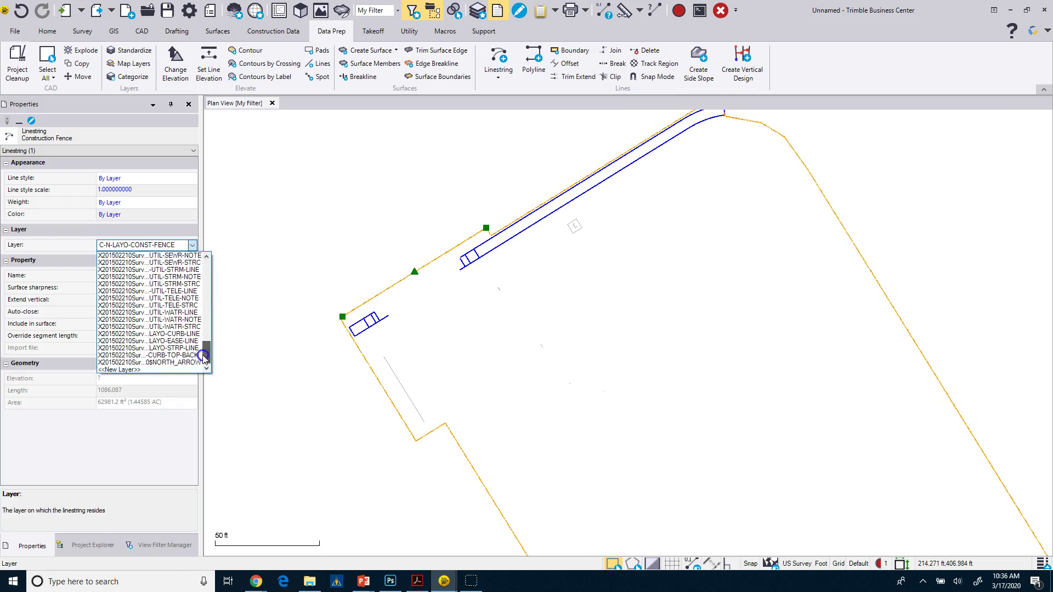
click(120, 371)
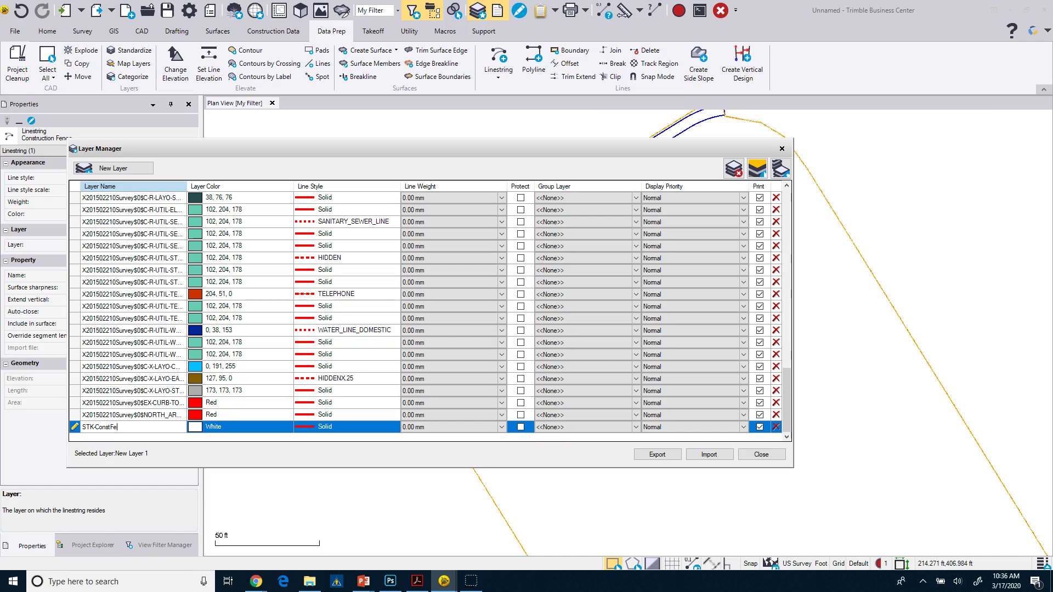
text(STK-ConstFence)
Color the STK-ConstFence layer Orange, protect it and put it in the StakeOut group.
click(254, 422)
click(285, 427)
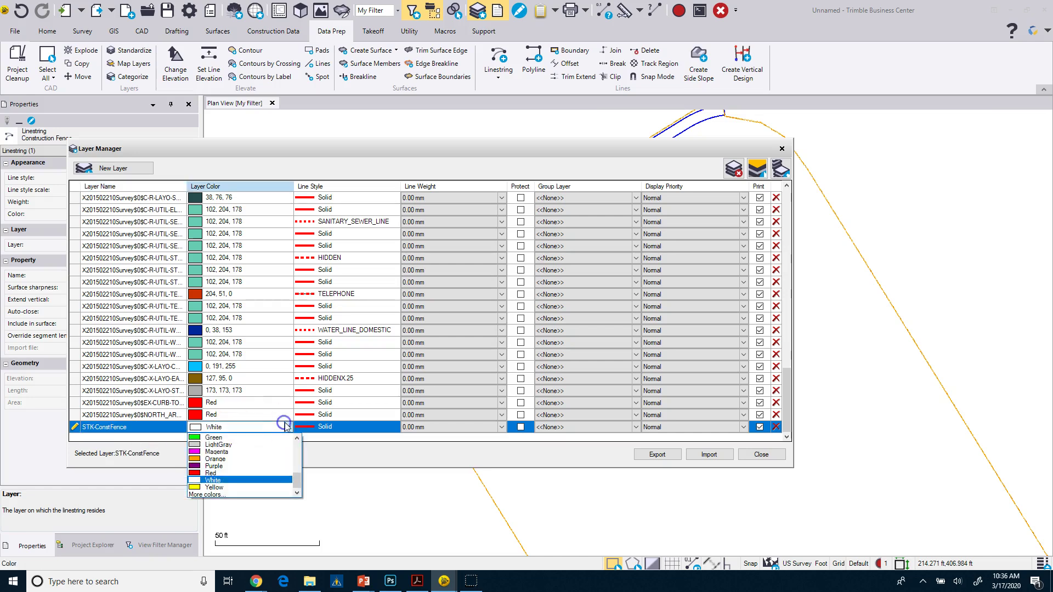
click(231, 459)
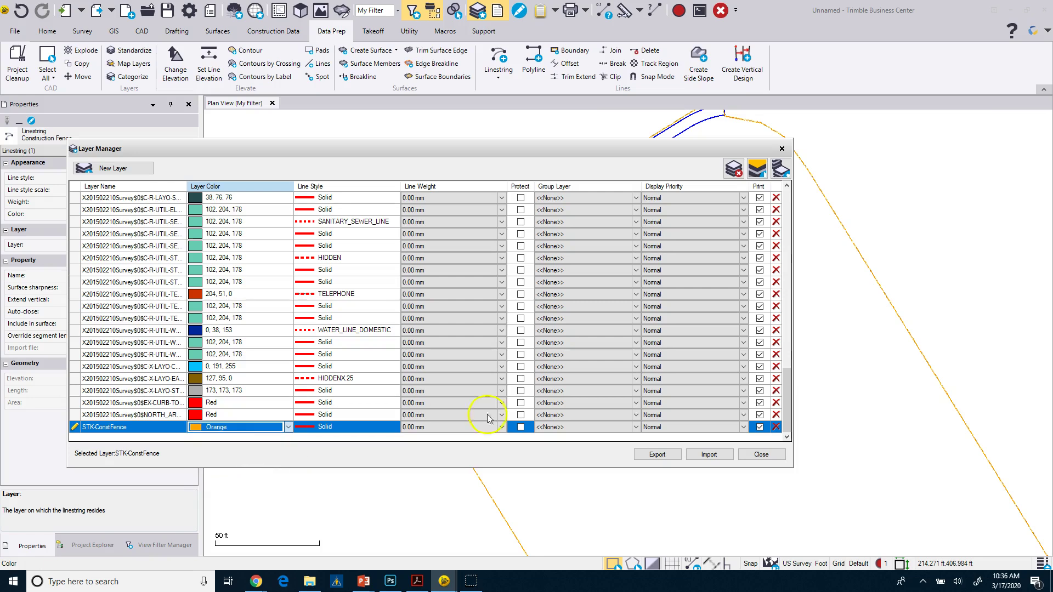
click(520, 429)
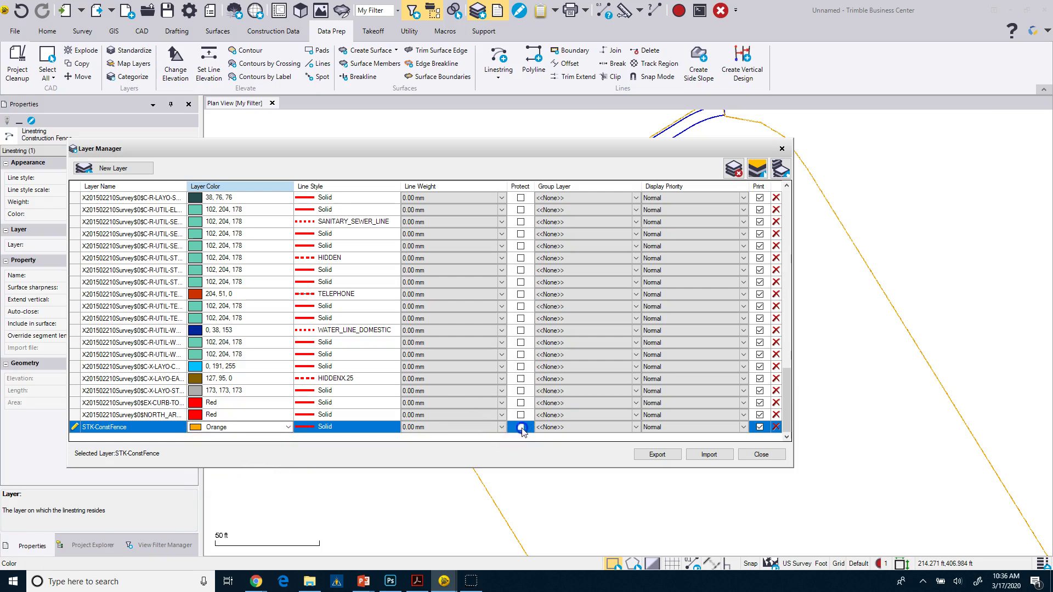
click(638, 428)
click(639, 445)
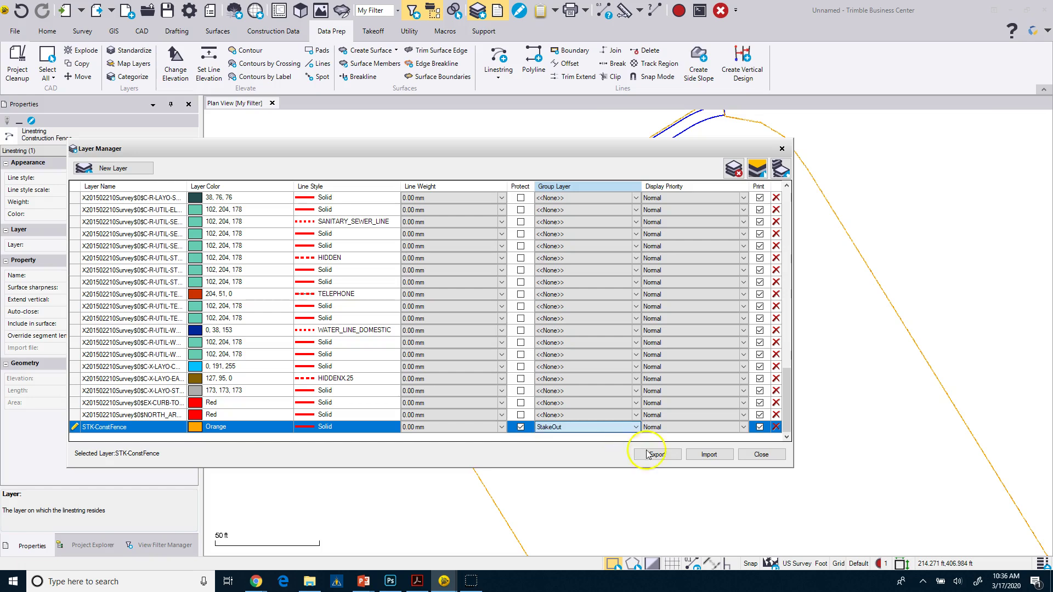
click(762, 454)
click(577, 384)
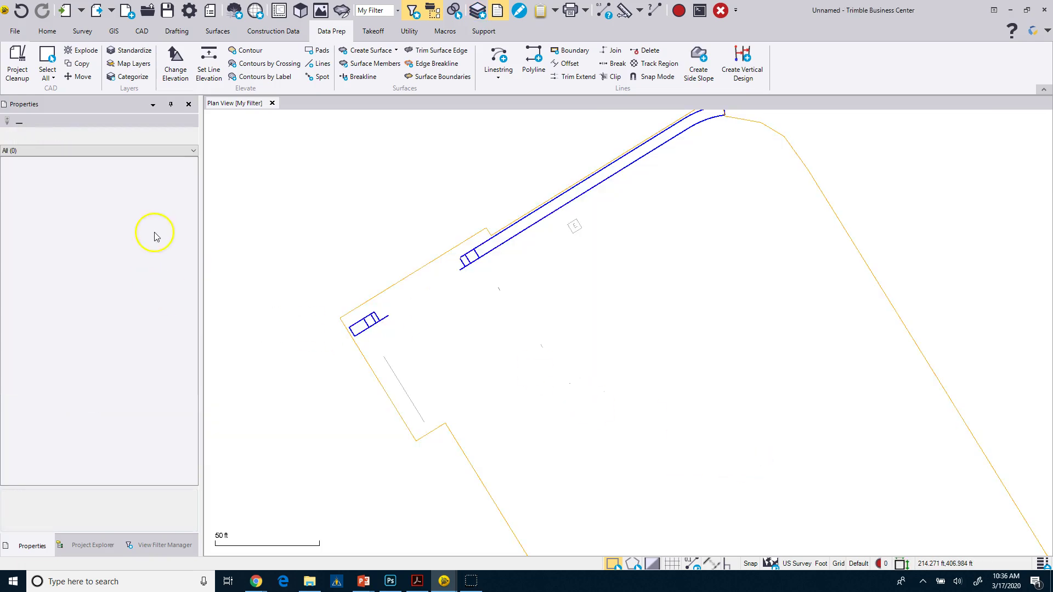
Hide the STK-ConstFence layer and the whole Layers group in the My Filter view.
click(158, 546)
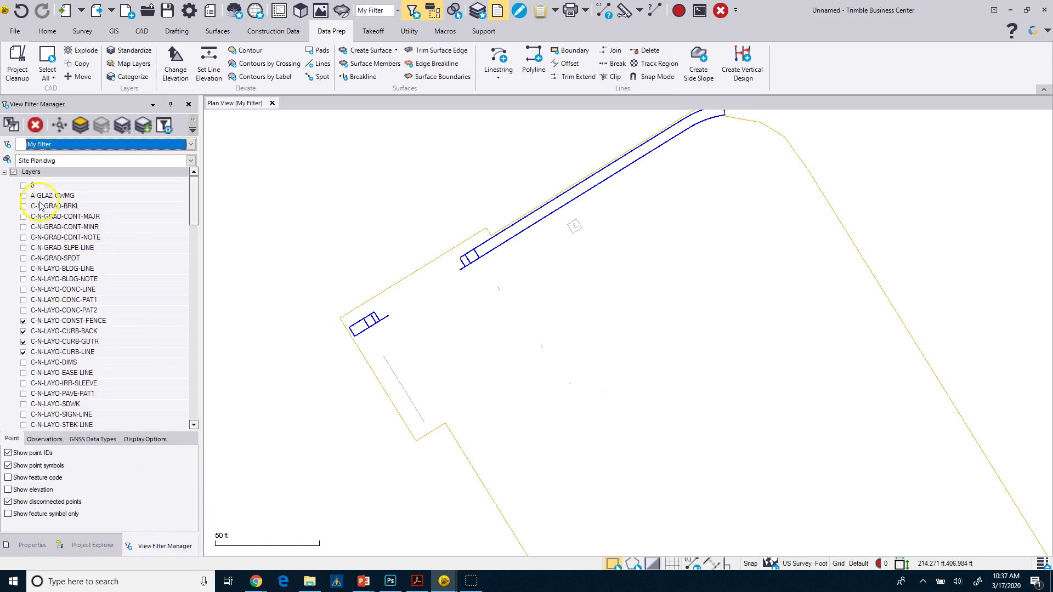
click(4, 173)
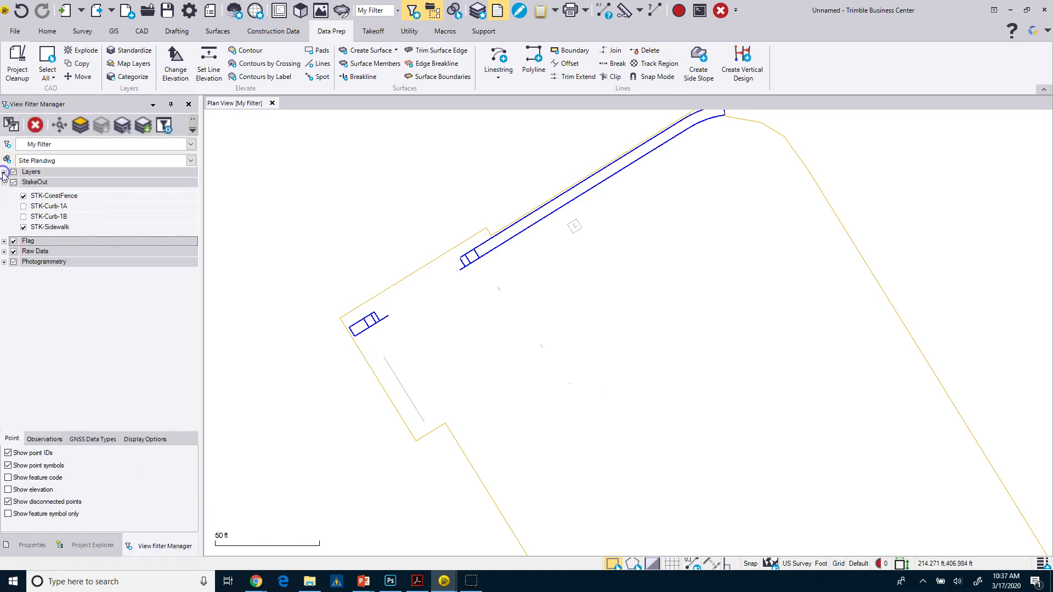
click(23, 196)
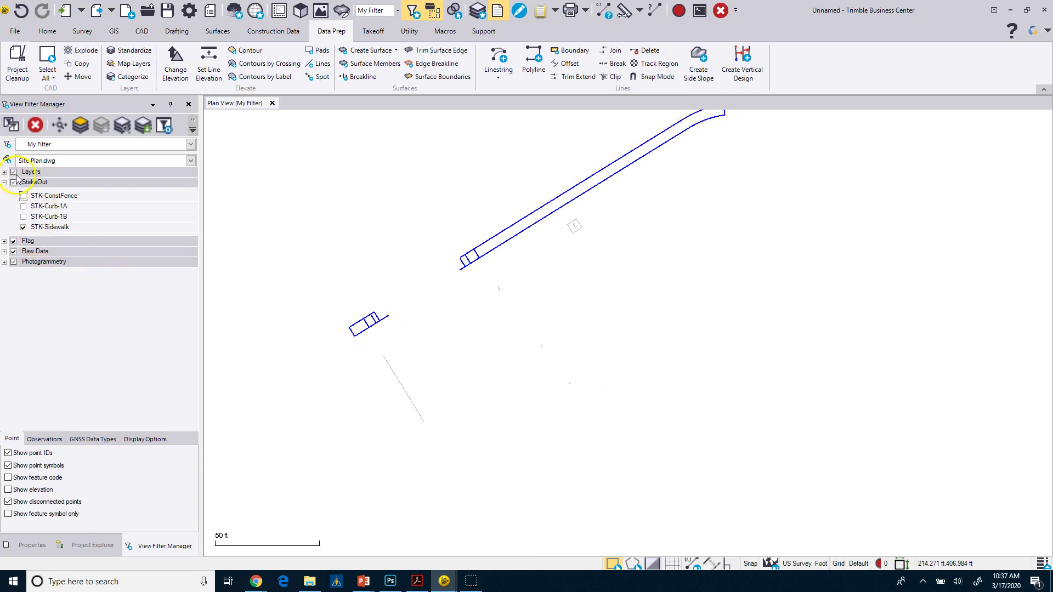
scroll(579, 308, down, 3)
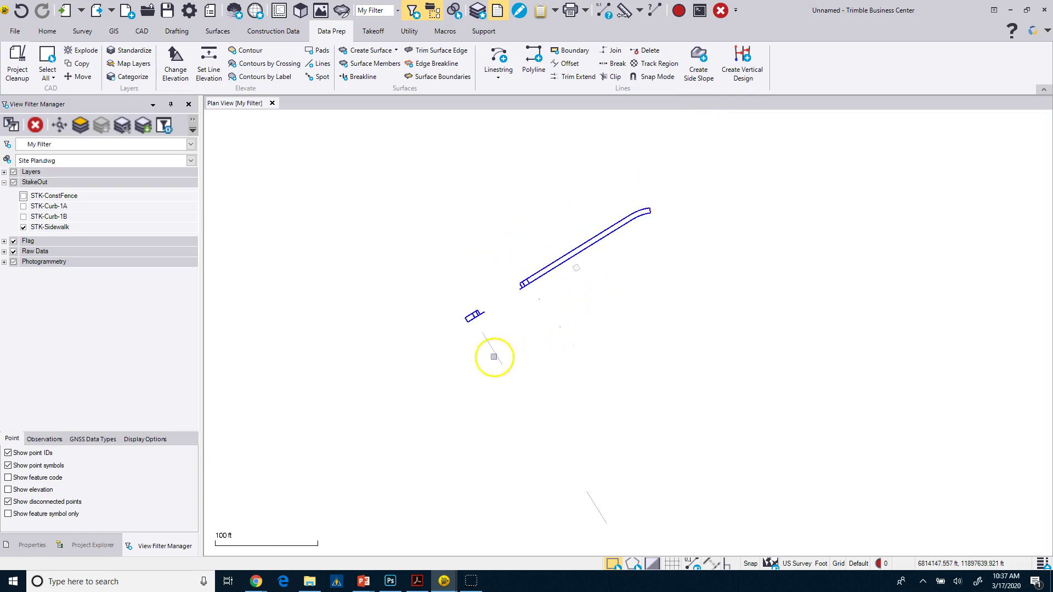
scroll(498, 273, up, 4)
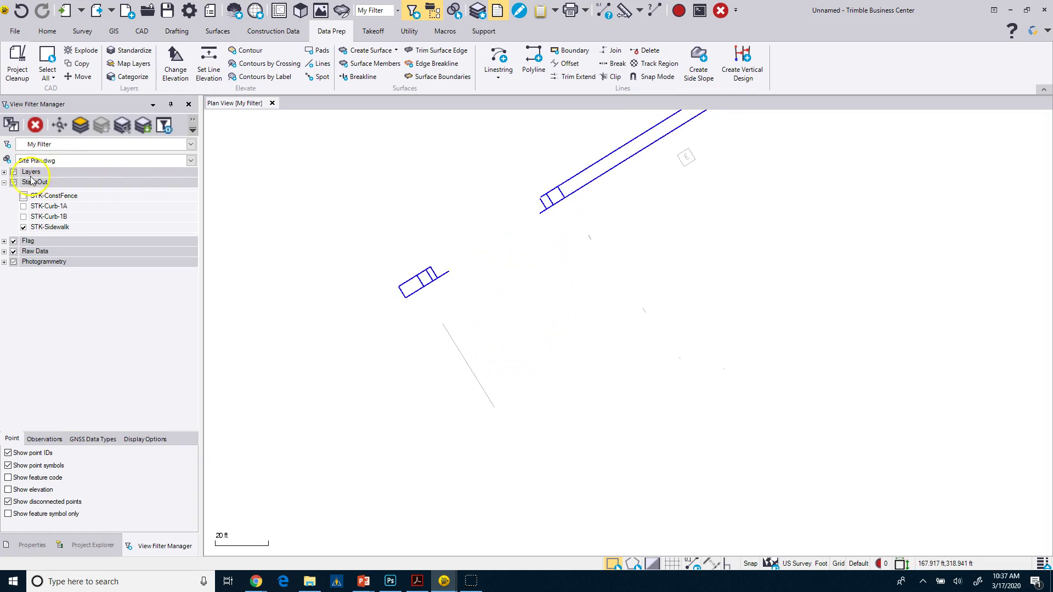
click(14, 172)
Select all the sidewalk lines in the plan view and name them Sidewalk.
scroll(631, 280, down, 3)
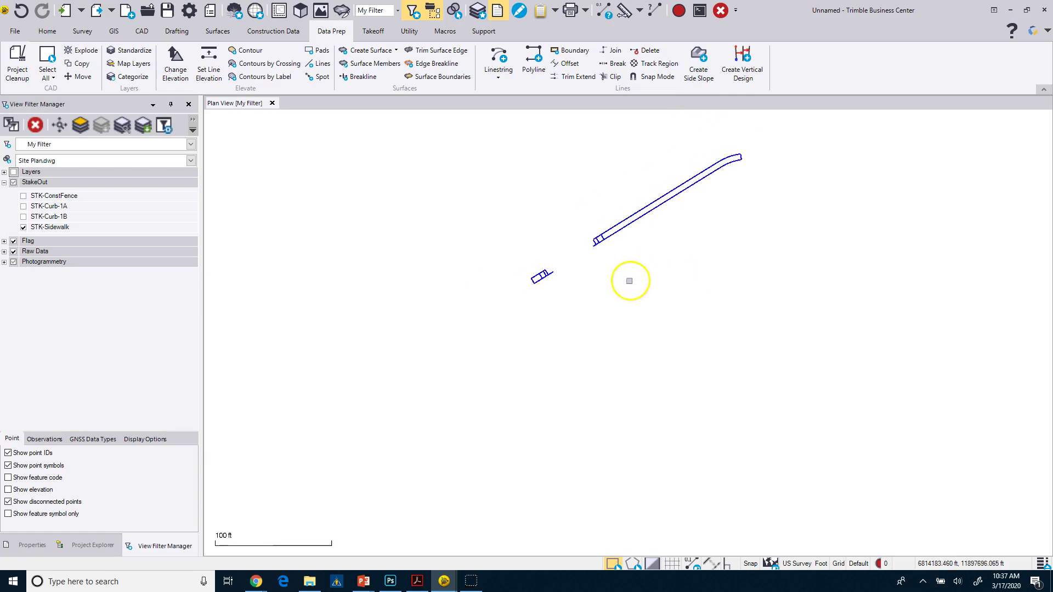
drag(510, 166, 743, 334)
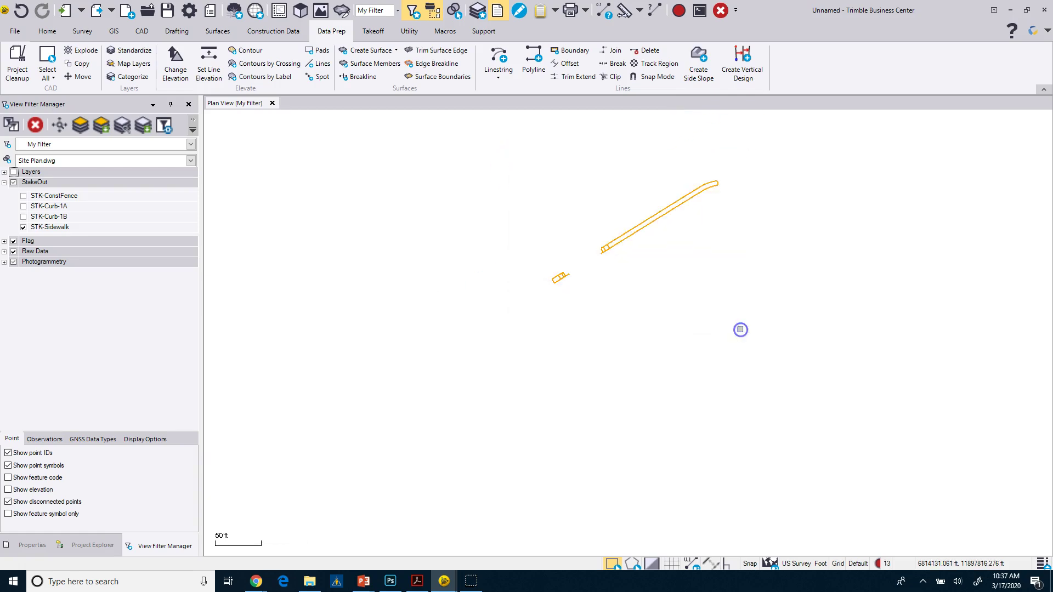
click(30, 546)
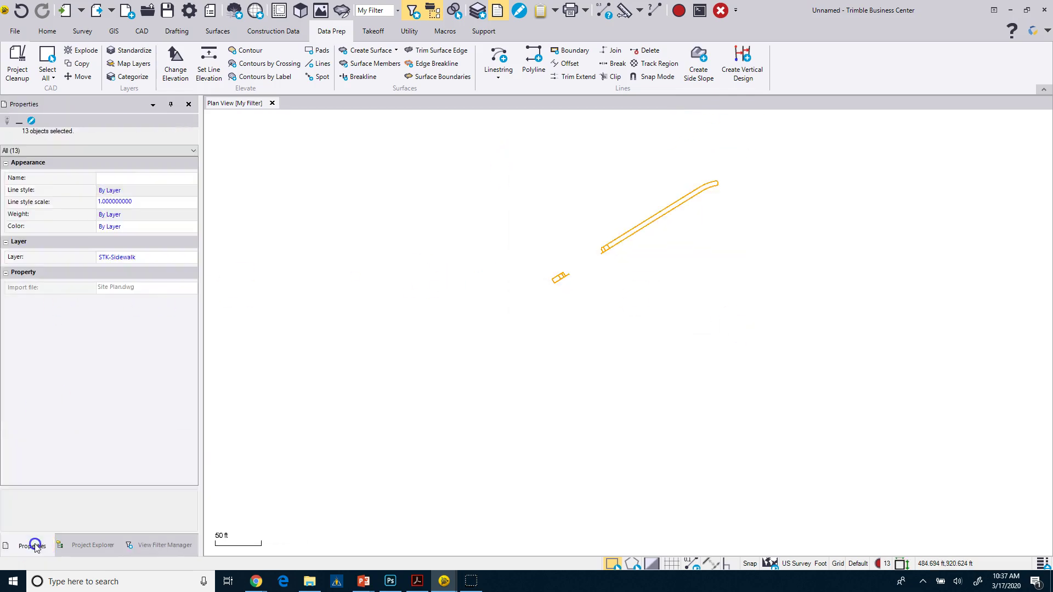
click(159, 178)
click(284, 214)
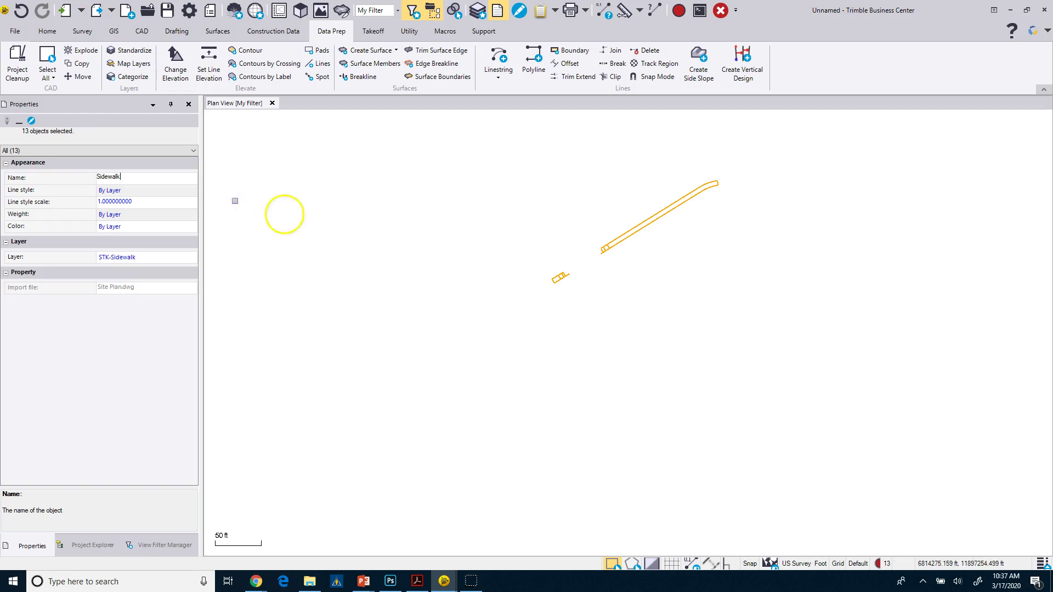
click(289, 208)
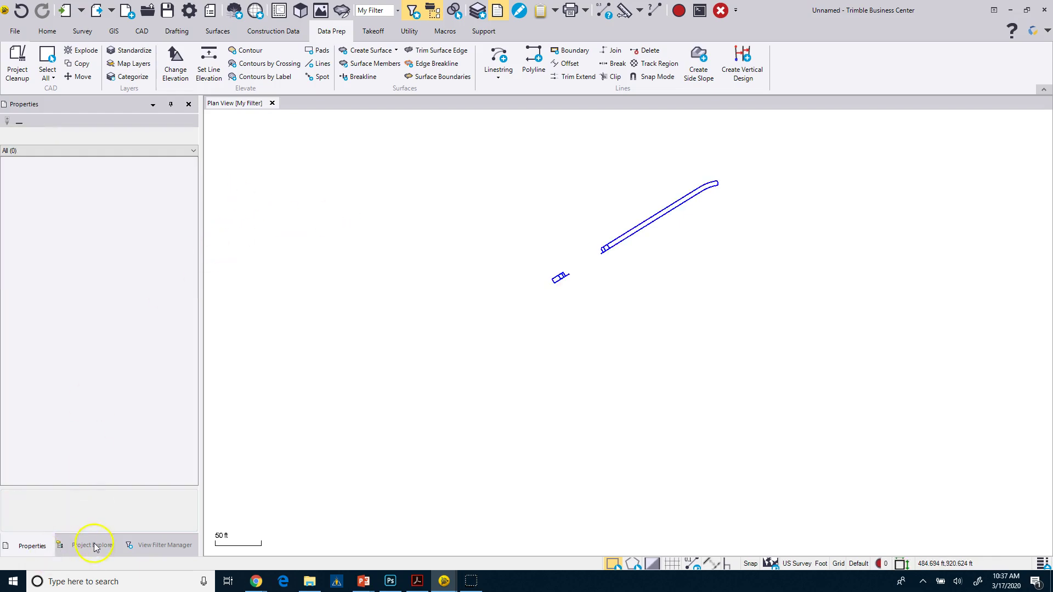
Hide the STK-Sidewalk layer and show the STK-Curb-1A layer in the My Filter view.
click(153, 546)
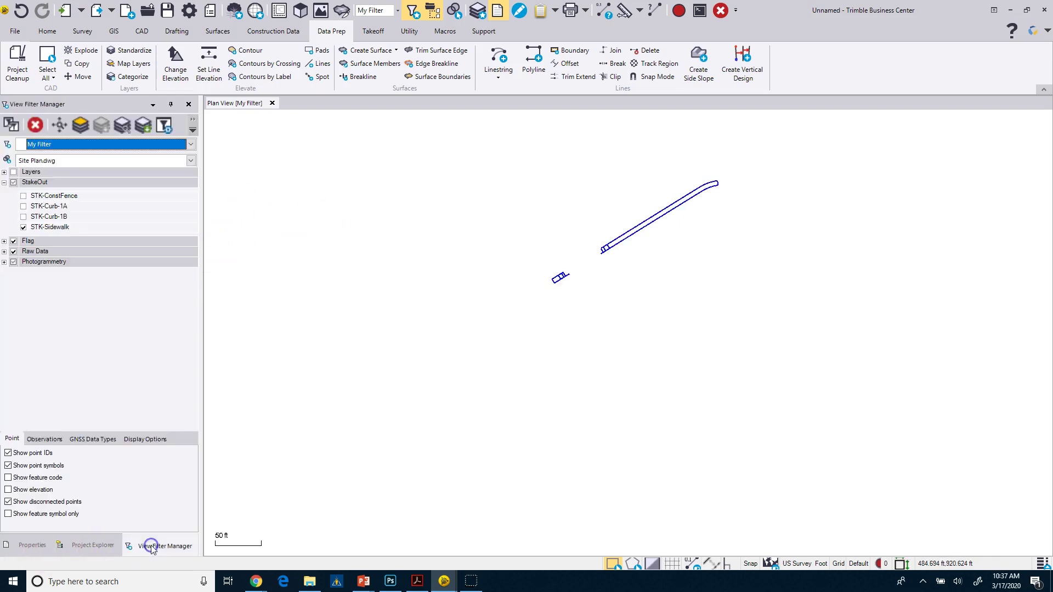
click(24, 227)
click(24, 206)
Select all the STK-Curb-1A lines in the plan view, name them Curb-1A and clear the selection.
drag(599, 195, 877, 467)
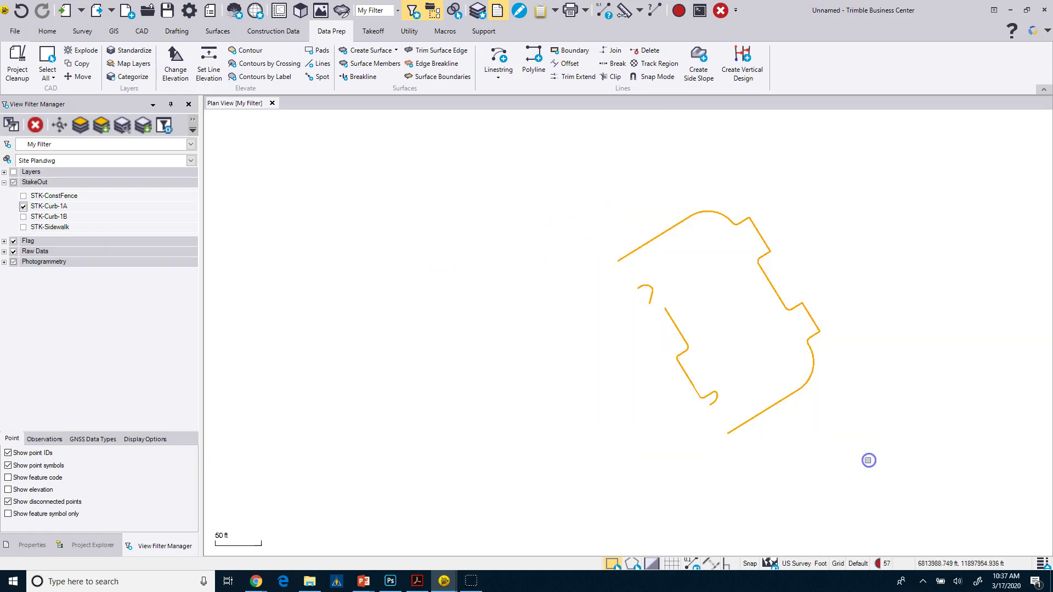
click(33, 546)
click(143, 178)
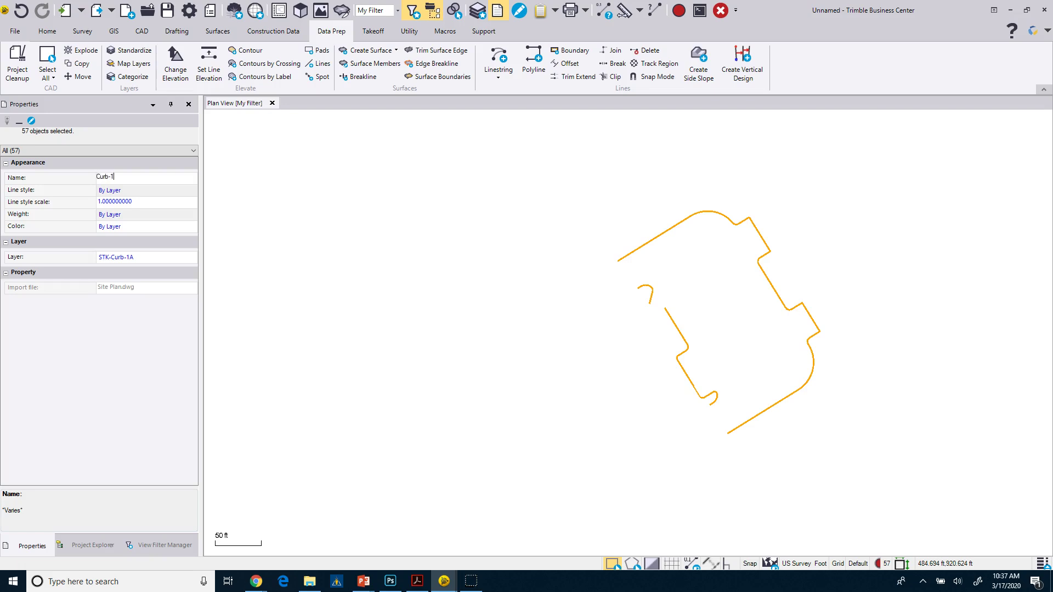
click(188, 191)
click(318, 193)
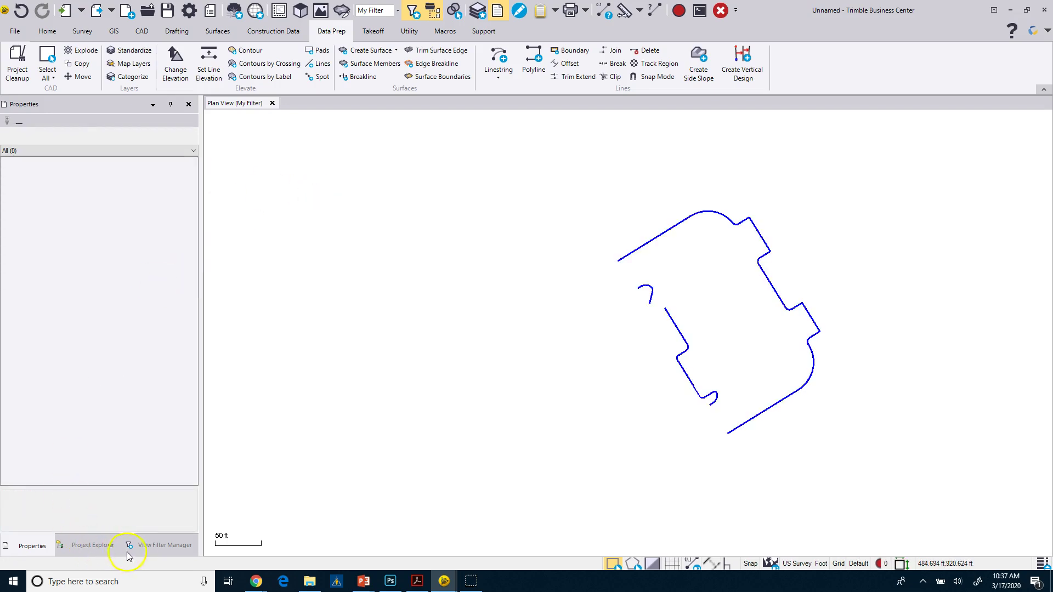
Show the STK-Curb-1B layer and hide STK-Curb-1A in the My Filter view.
click(127, 549)
click(23, 216)
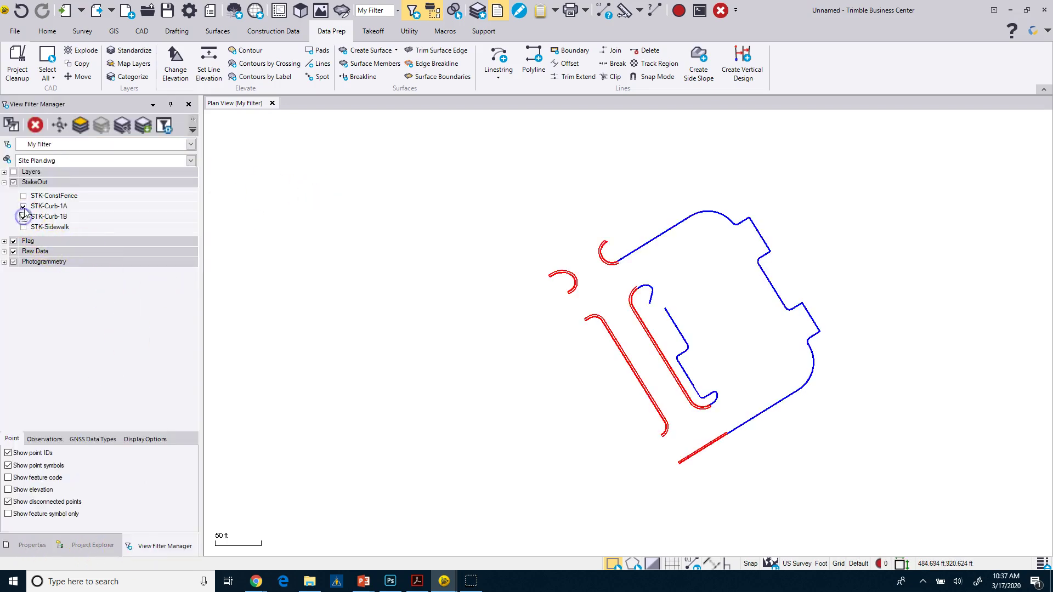
click(23, 206)
Select all the STK-Curb-1B lines in the plan view, name them Curb-1B and clear the selection.
drag(499, 236, 807, 533)
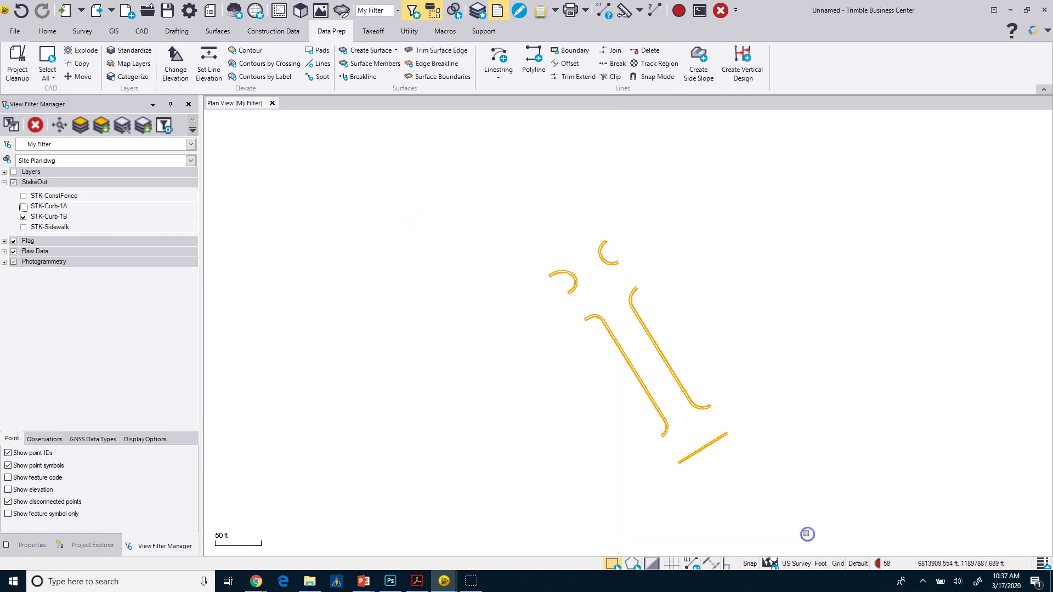
click(40, 546)
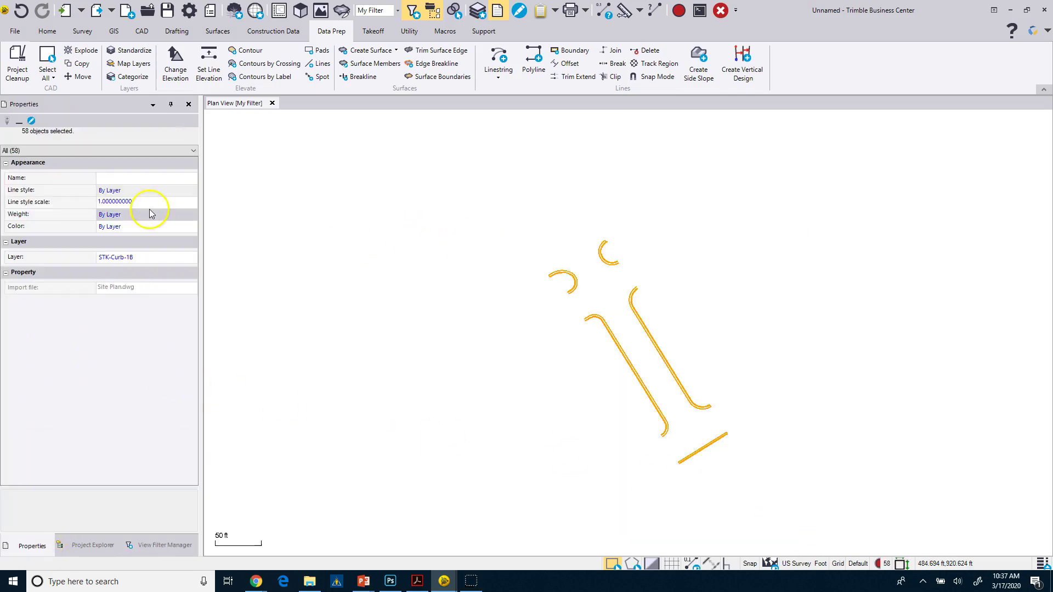
click(155, 179)
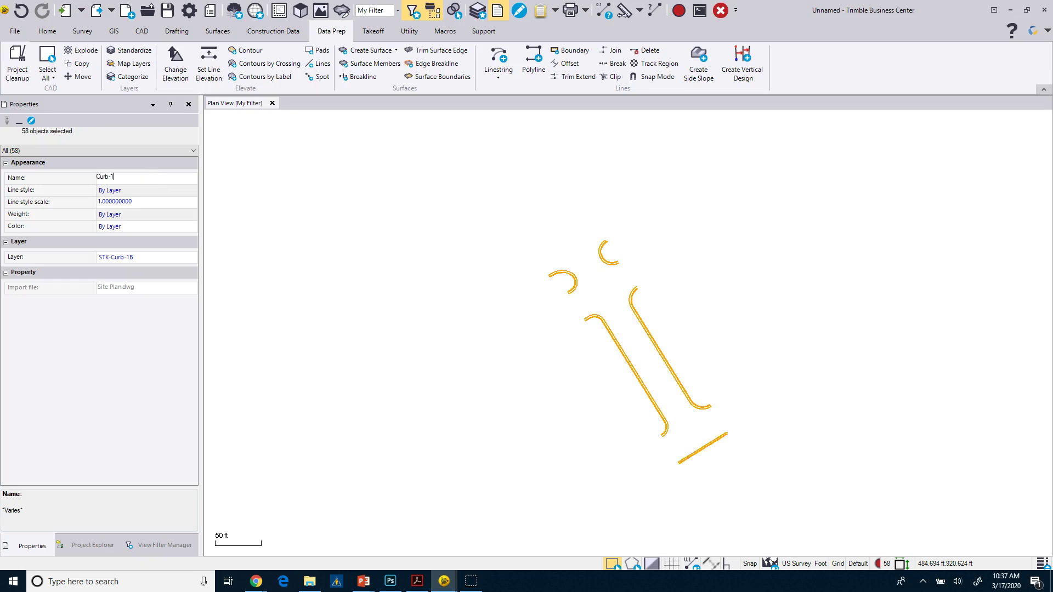
text(Curb-1B)
click(320, 213)
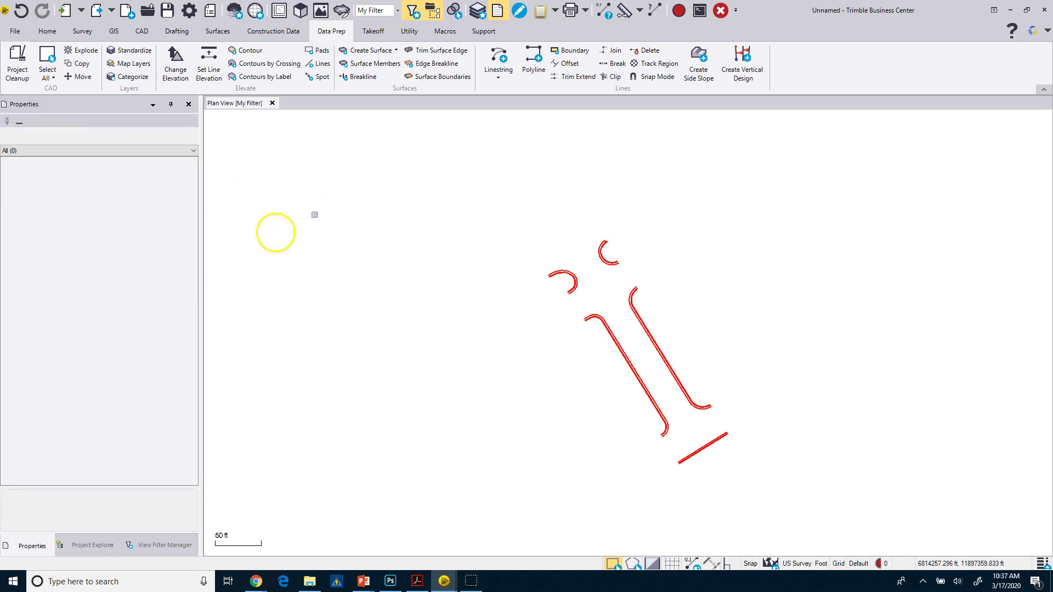
Show all the layers of the StakeOut group in the My Filter view.
click(165, 545)
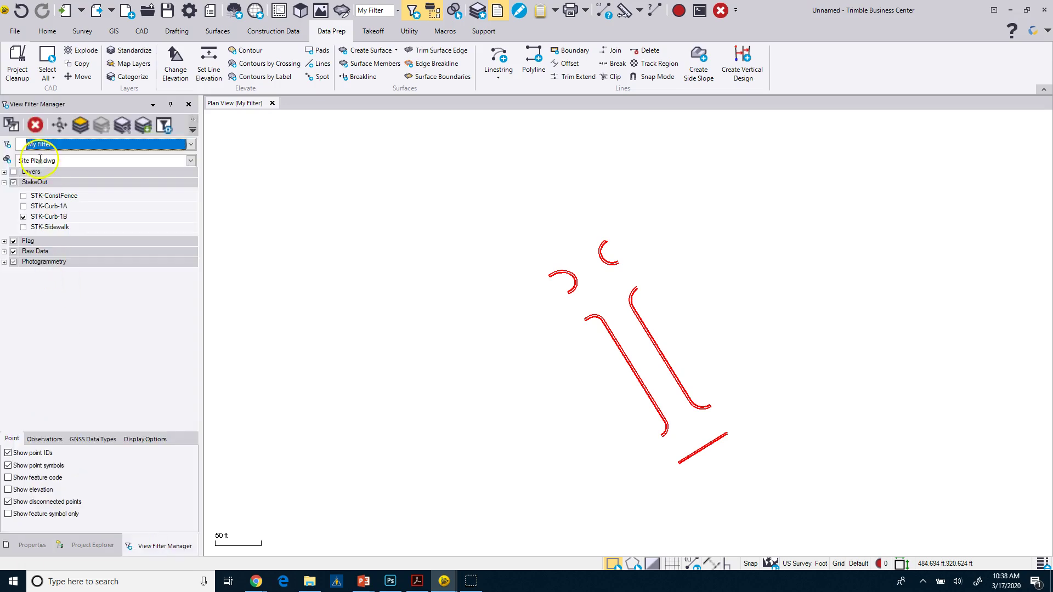
click(13, 183)
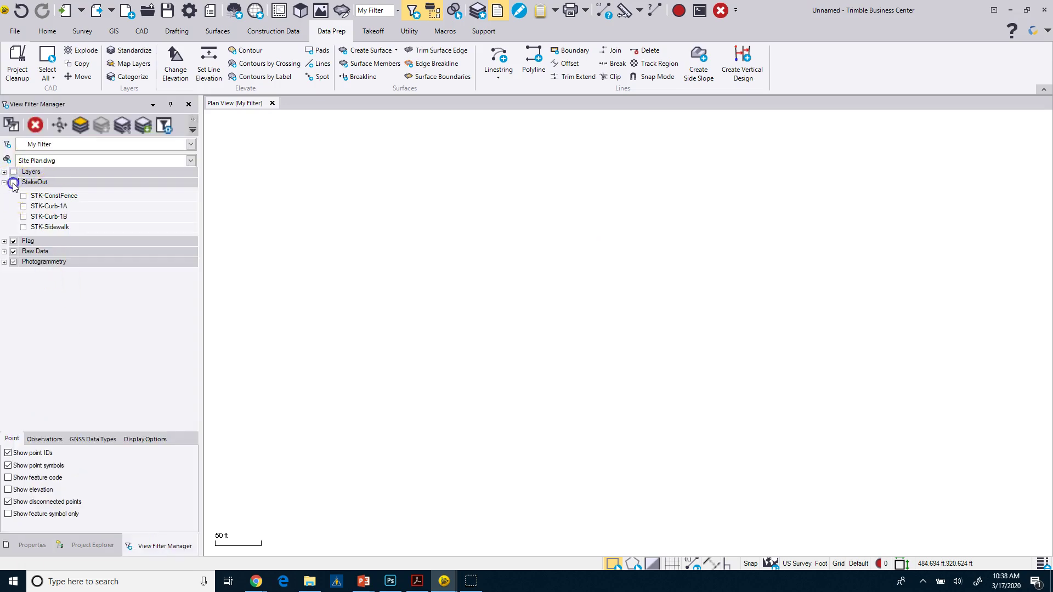
click(14, 182)
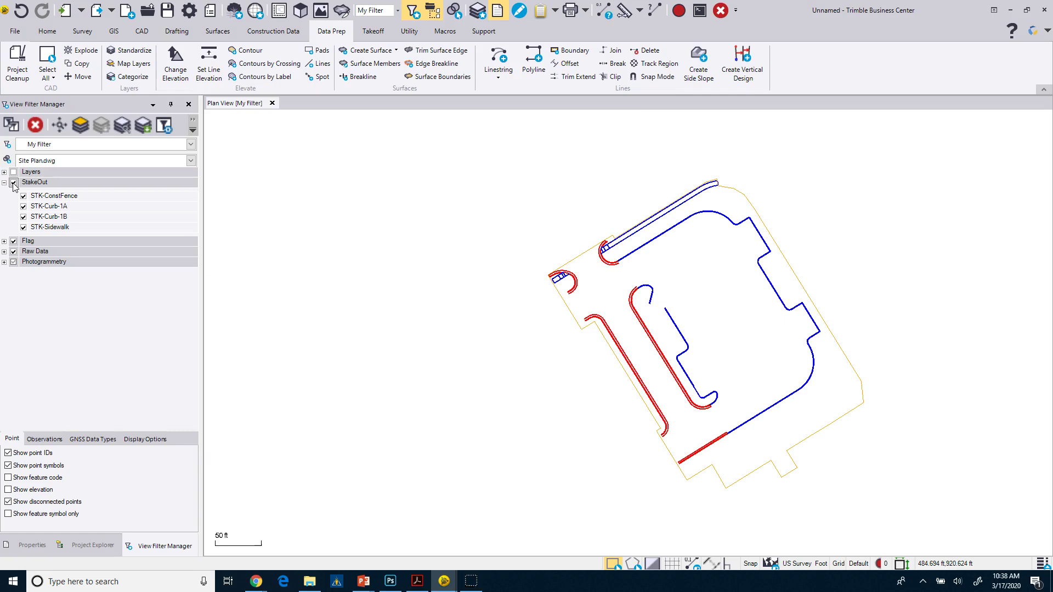
Expand the Layers group and show all of its layers together with the stakeout linework.
middle_drag(729, 254, 673, 267)
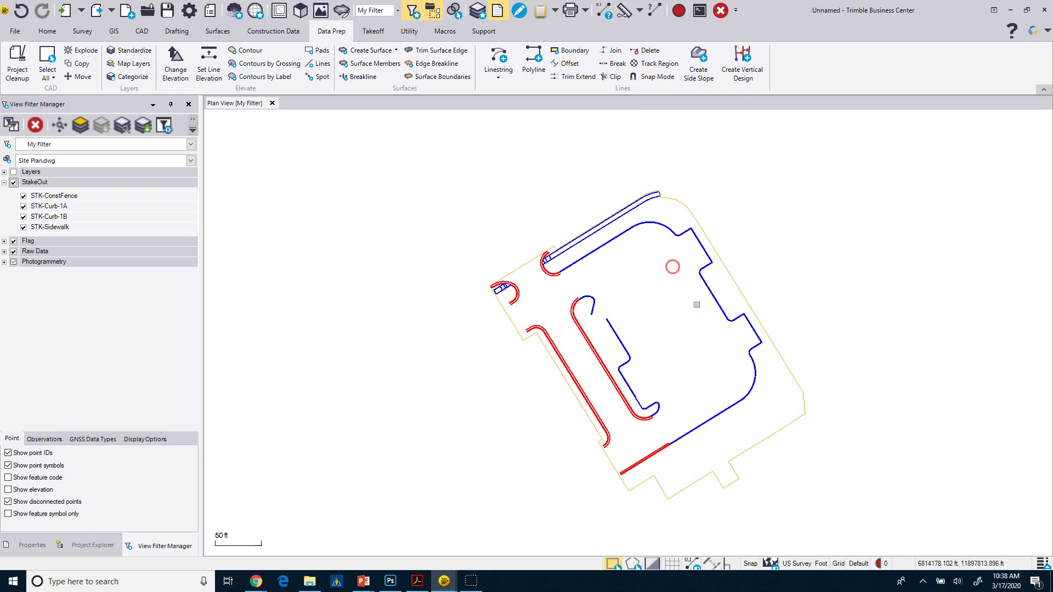
click(4, 173)
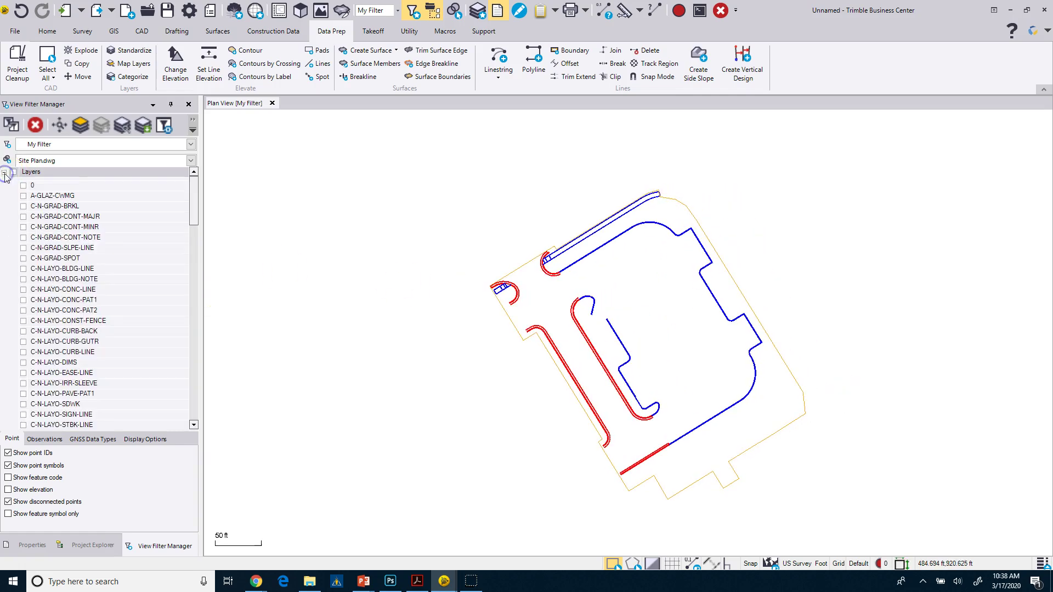
click(14, 172)
Select the building's floor plan block in the middle of the site plan.
middle_drag(362, 244, 631, 290)
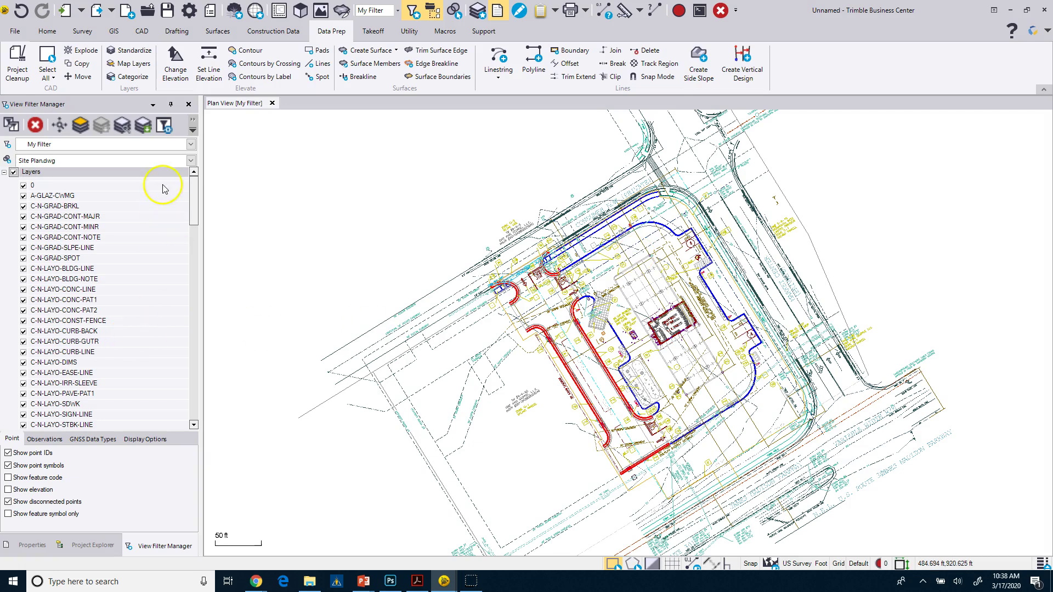
scroll(595, 260, up, 3)
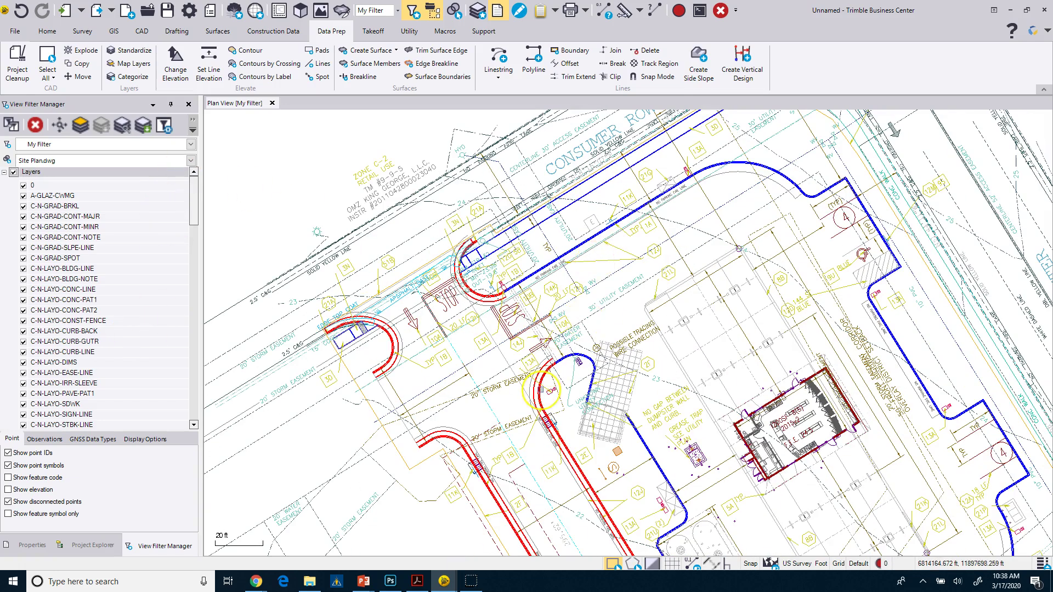
middle_drag(644, 396, 542, 331)
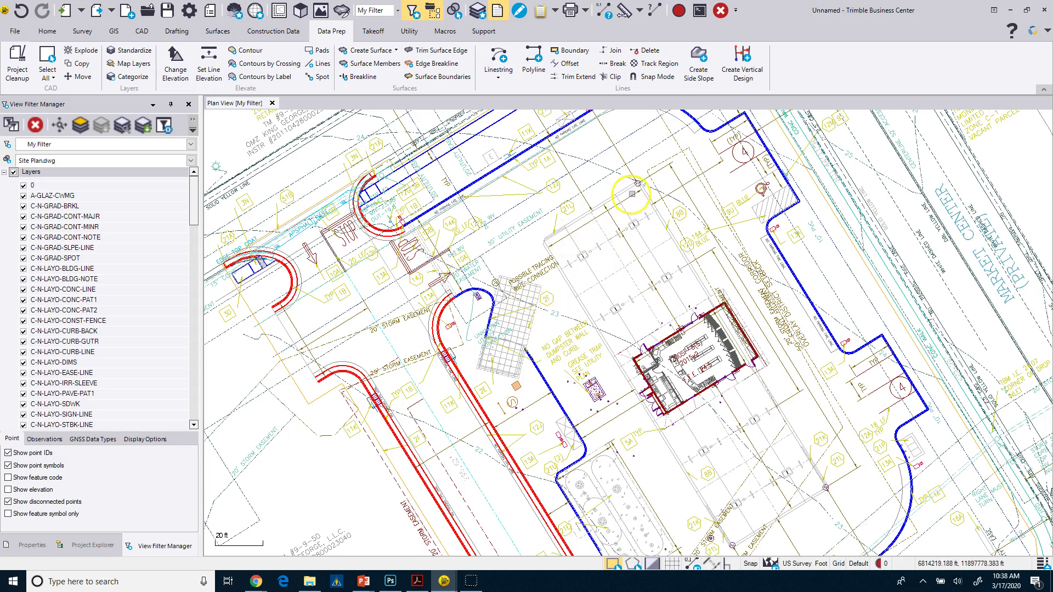
scroll(716, 368, up, 4)
scroll(516, 337, up, 5)
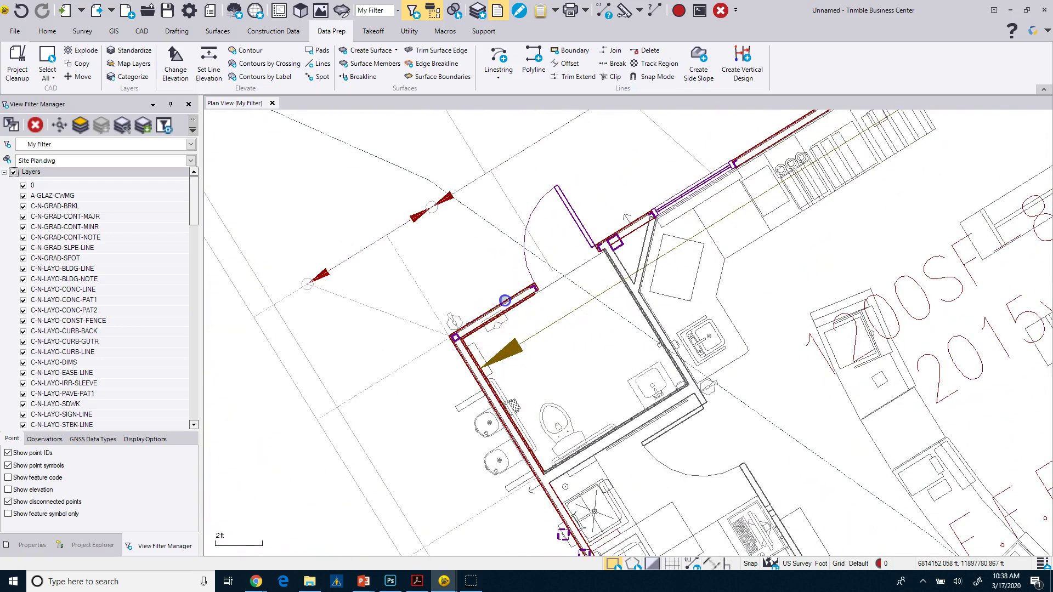
click(505, 301)
scroll(472, 269, down, 6)
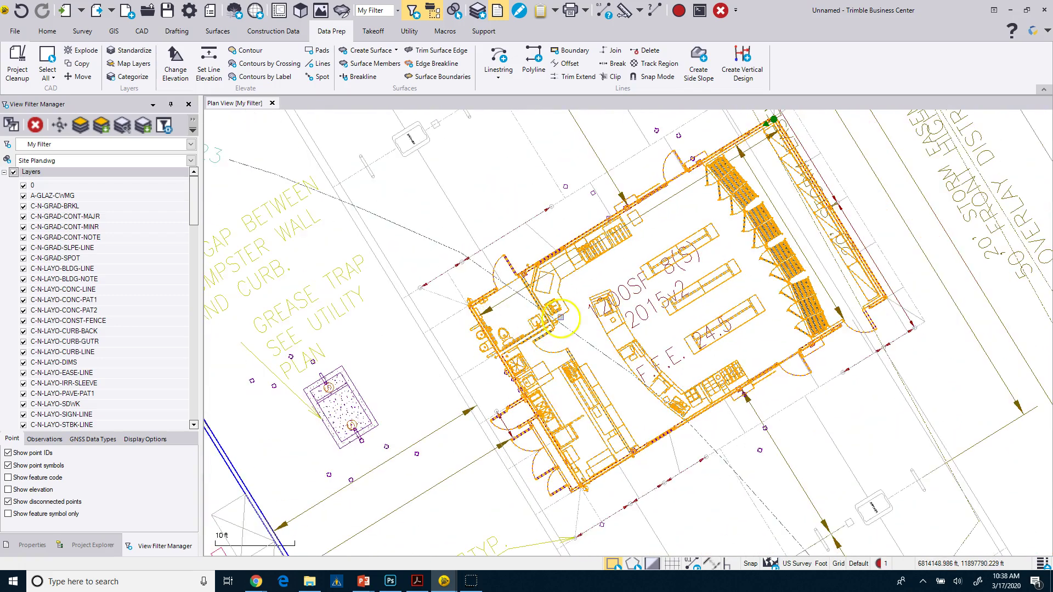
scroll(561, 317, down, 1)
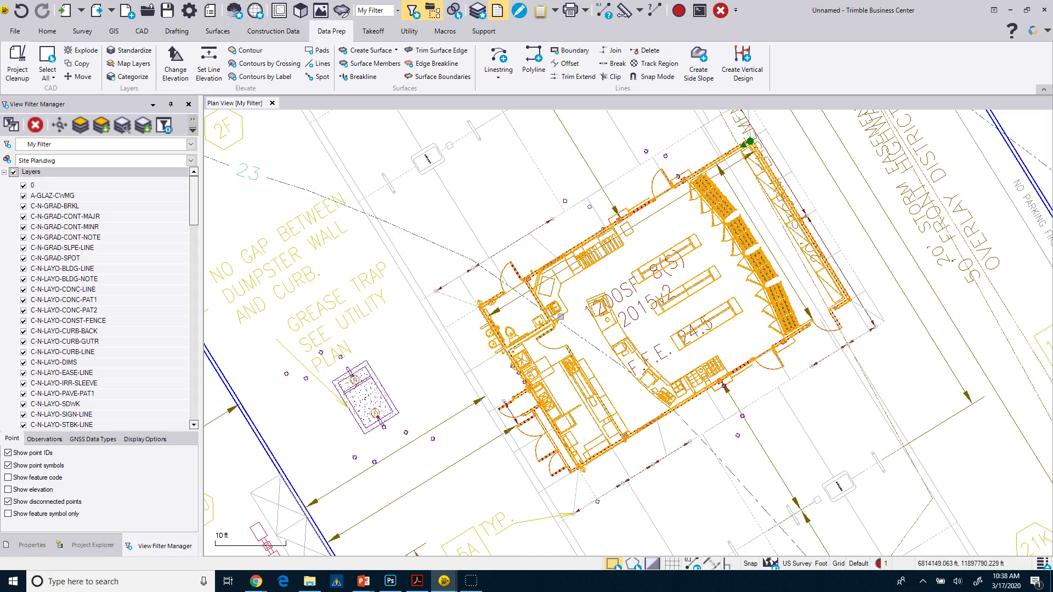